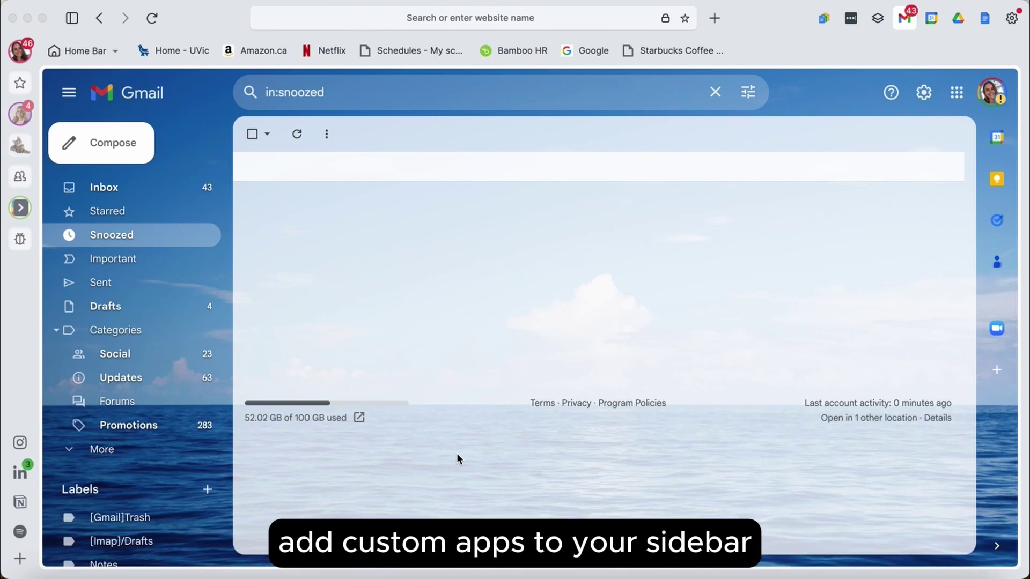
Step: Open Shift's Add Application catalogue and scroll through the available apps
left_click(458, 459)
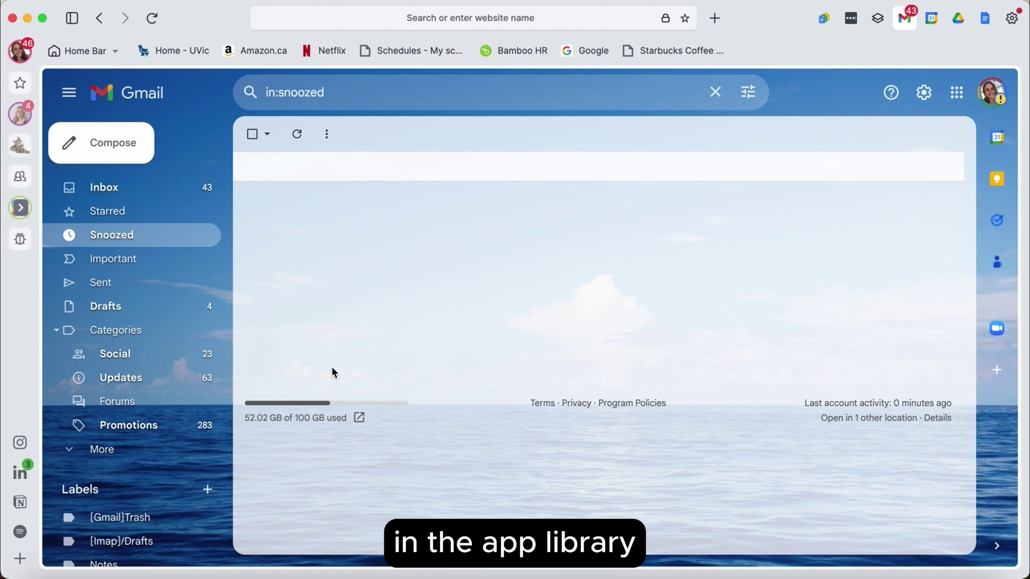
left_click(22, 558)
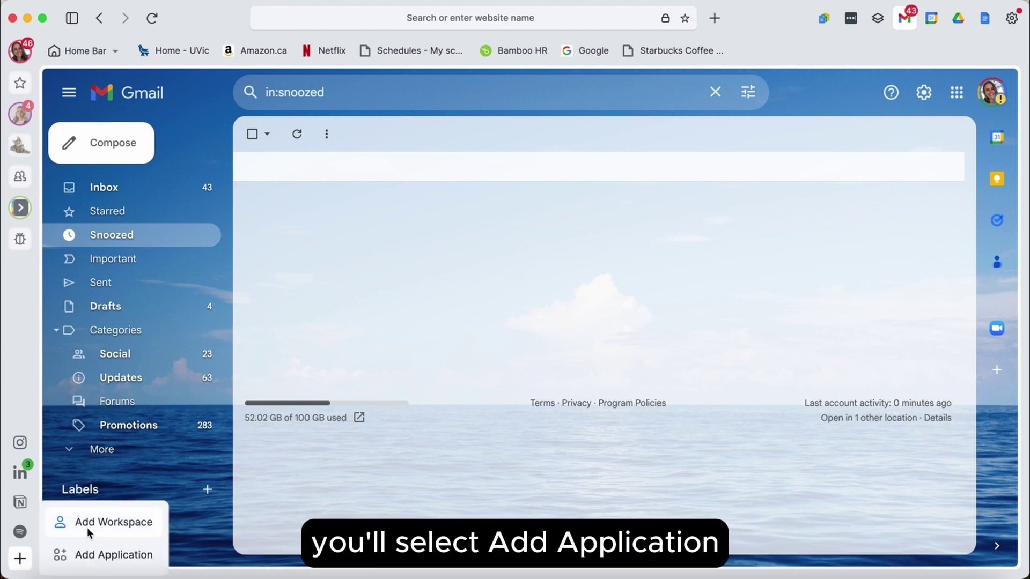
left_click(86, 554)
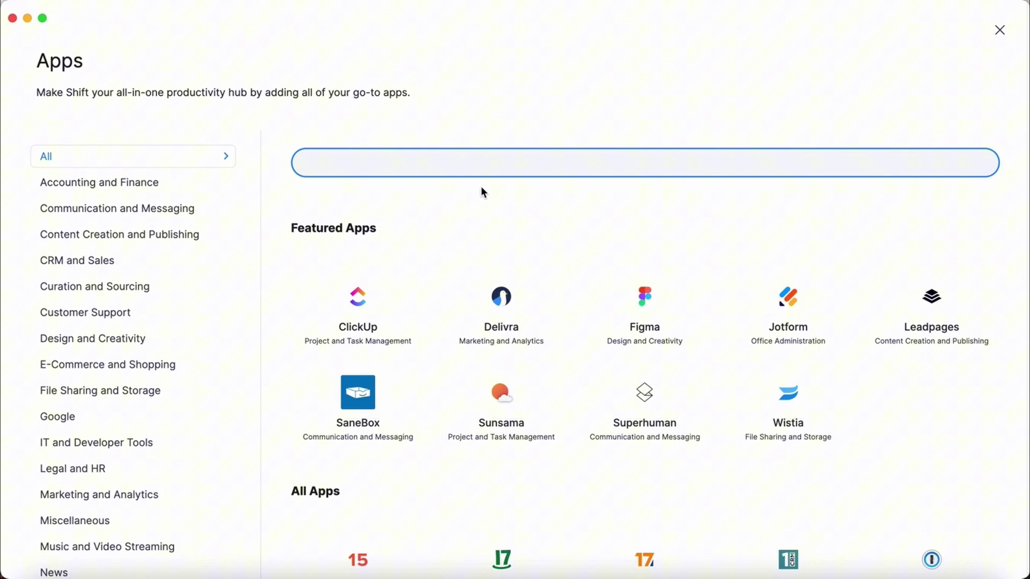
scroll(618, 259, "down", 15)
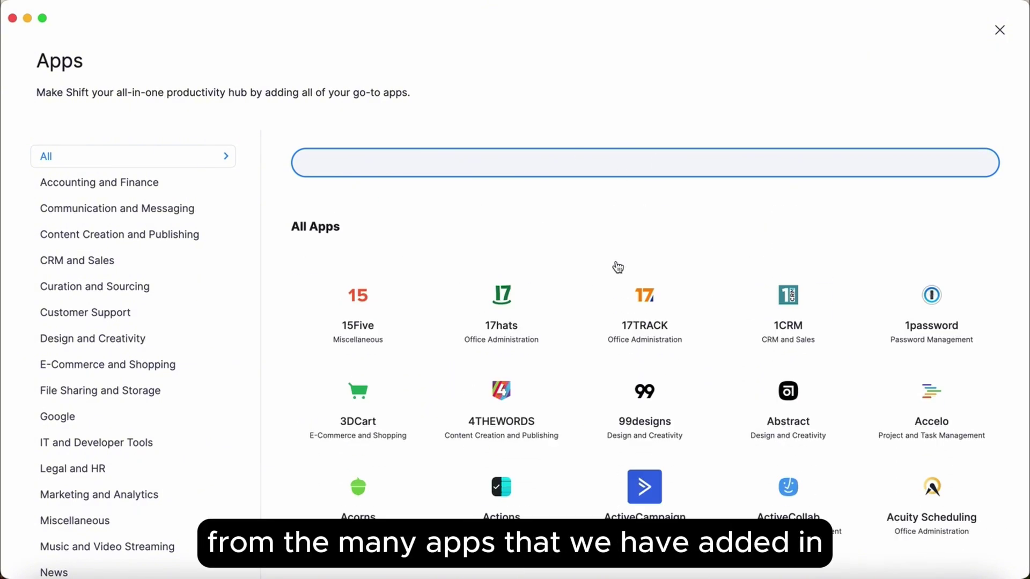
scroll(616, 265, "down", 2)
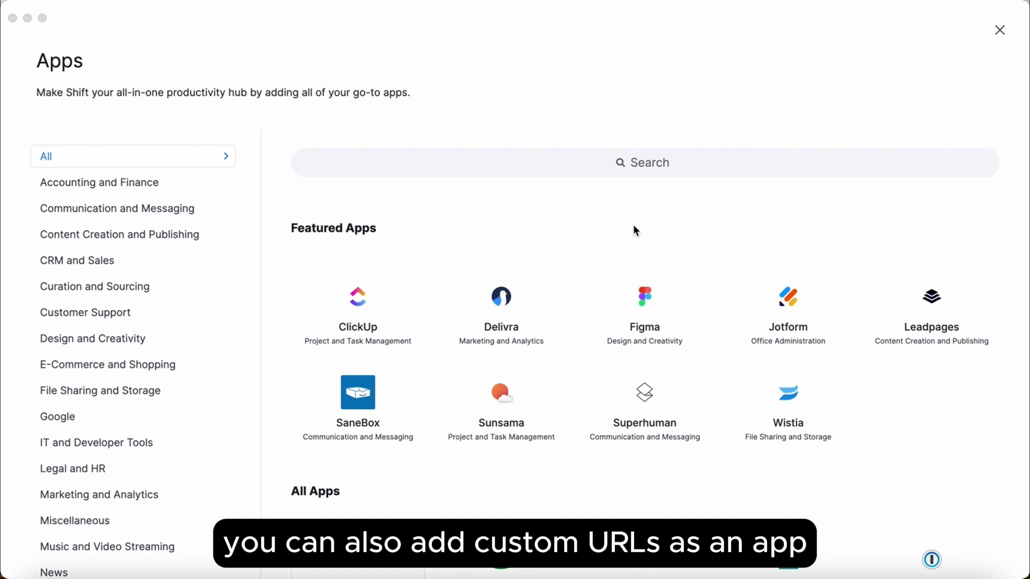
Step: Close the catalogue, open starbucks.ca in a new tab and copy its address
left_click(999, 29)
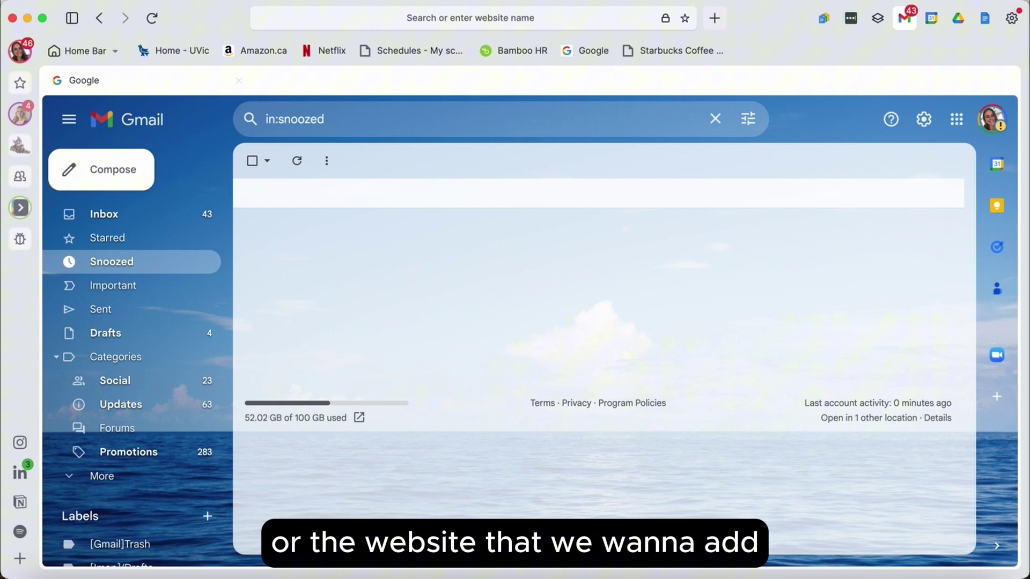
left_click(676, 51)
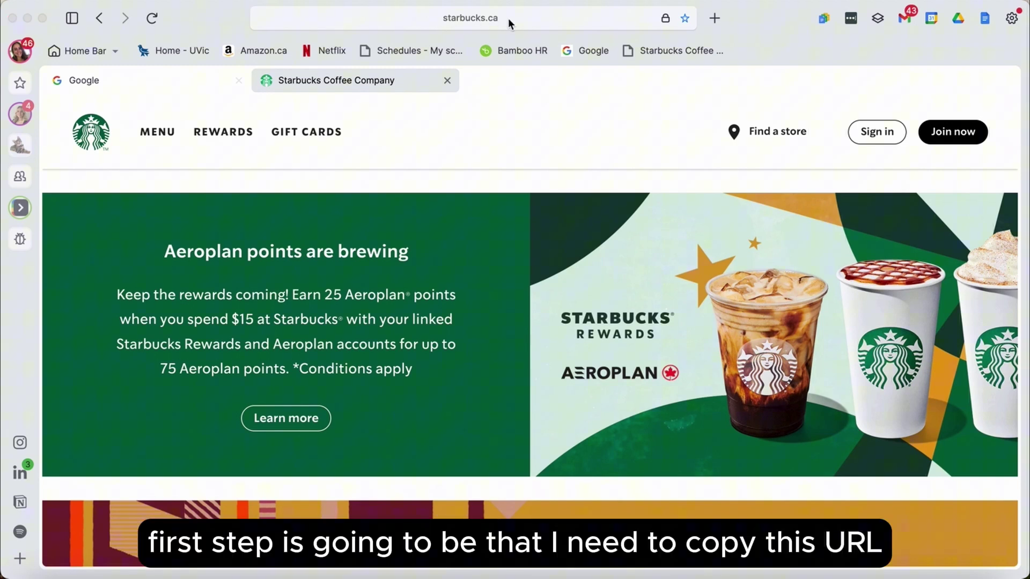
left_click(488, 18)
key("super+c")
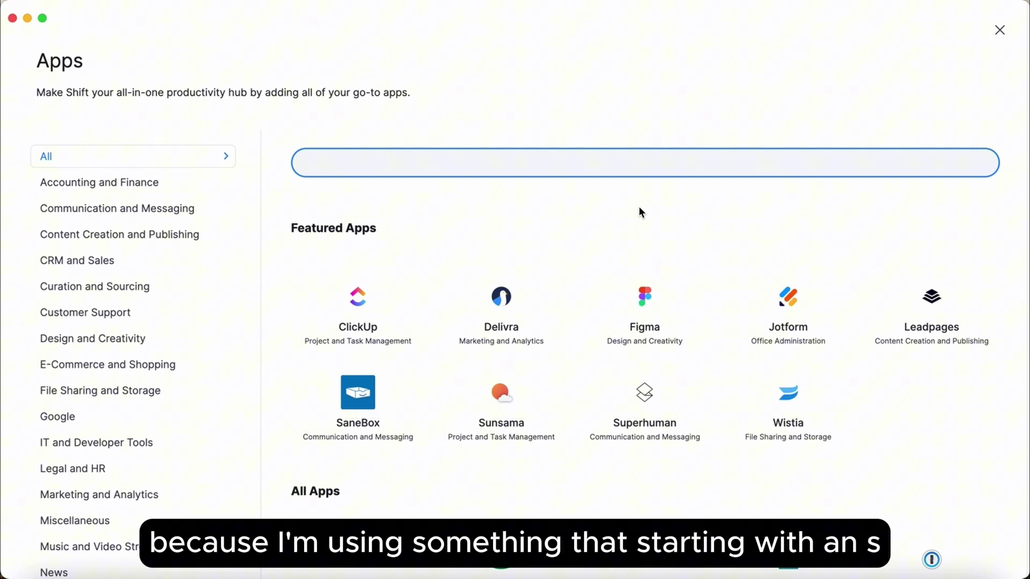
Step: Search the Apps catalogue for 'Star' to bring up the Start.me card
type("S")
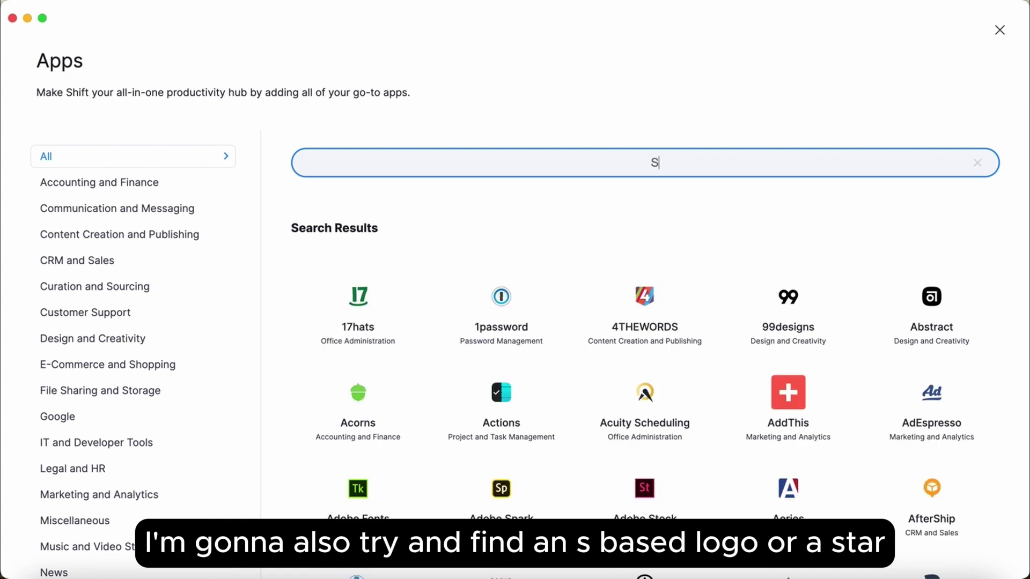
type("ta")
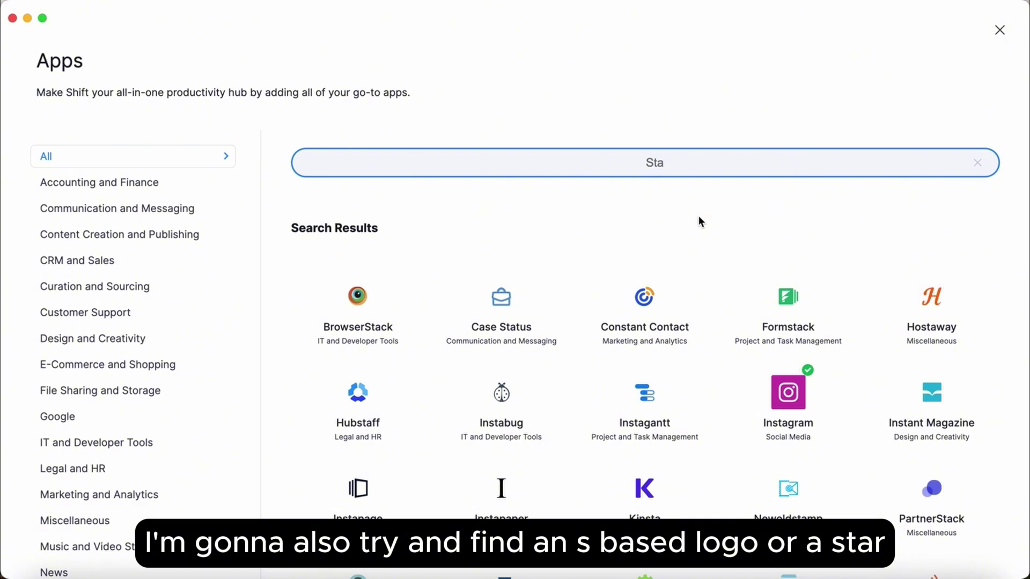
type("r")
mouse_move(416, 279)
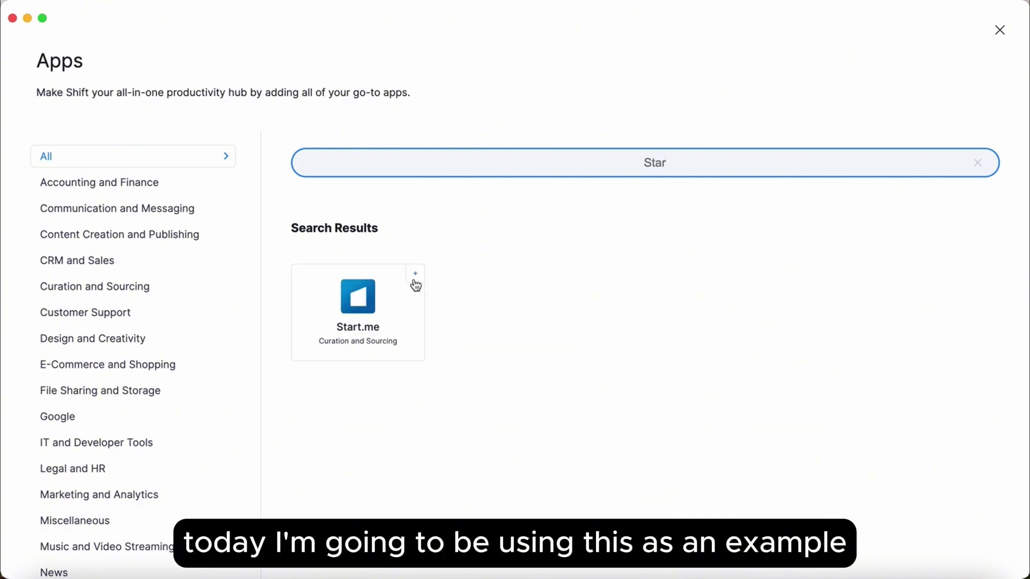
left_click(416, 277)
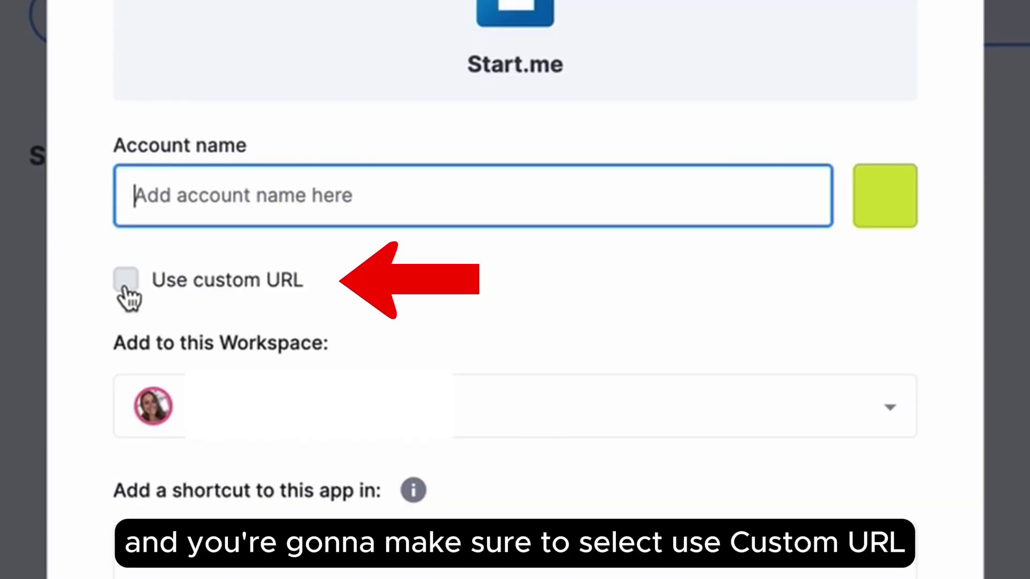
left_click(126, 287)
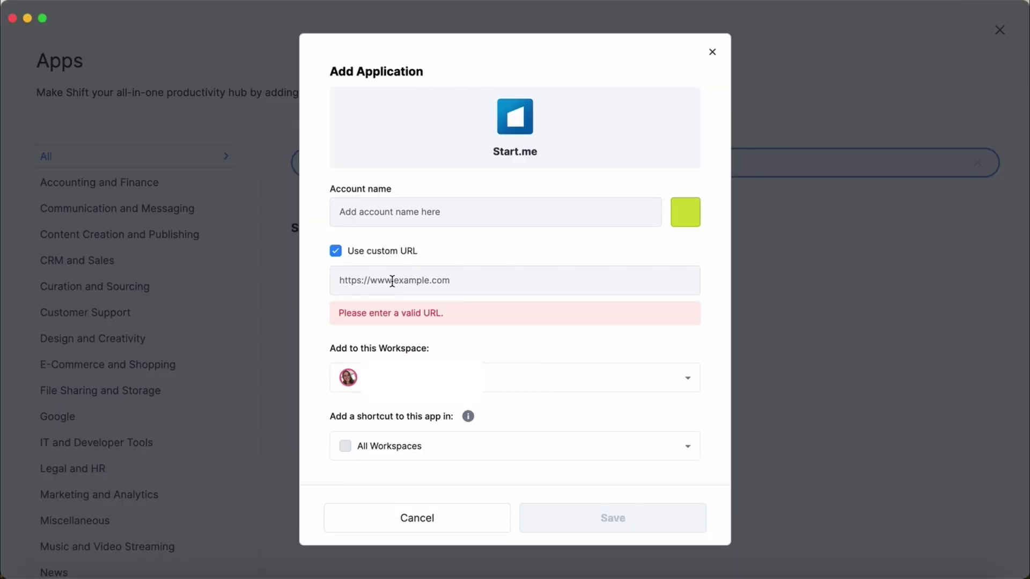
left_click(393, 281)
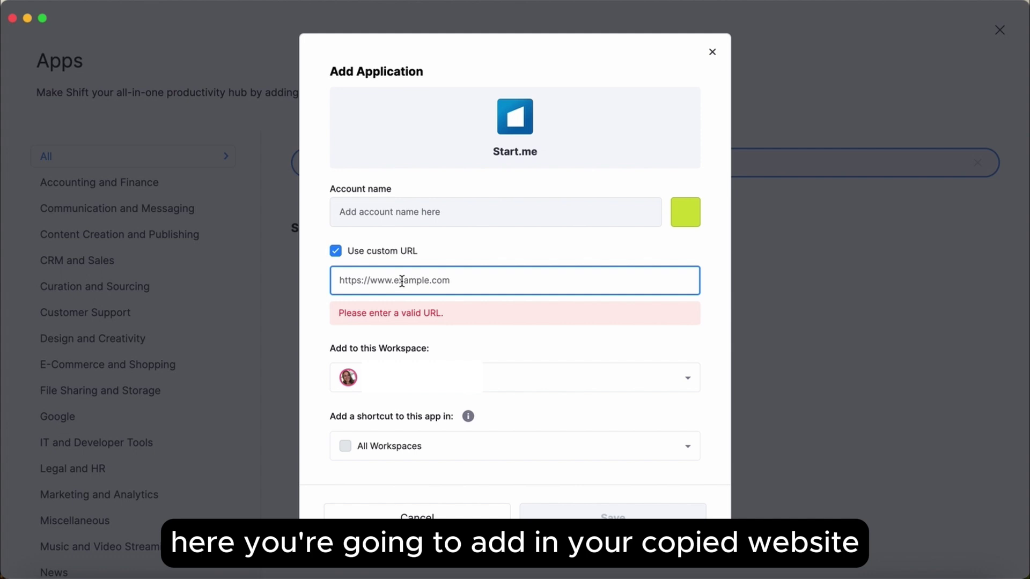
key("super+v")
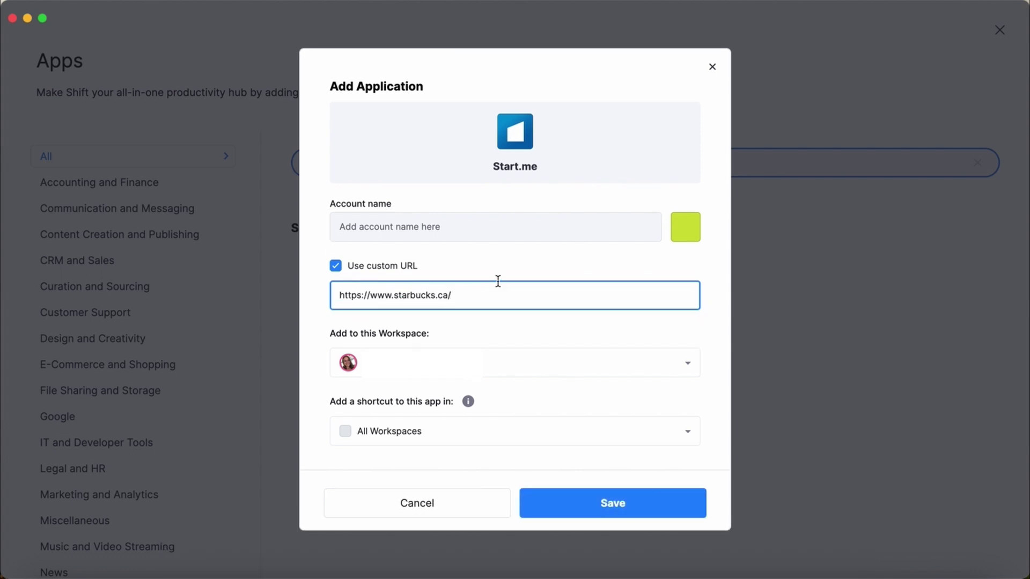
left_click(443, 227)
type("S")
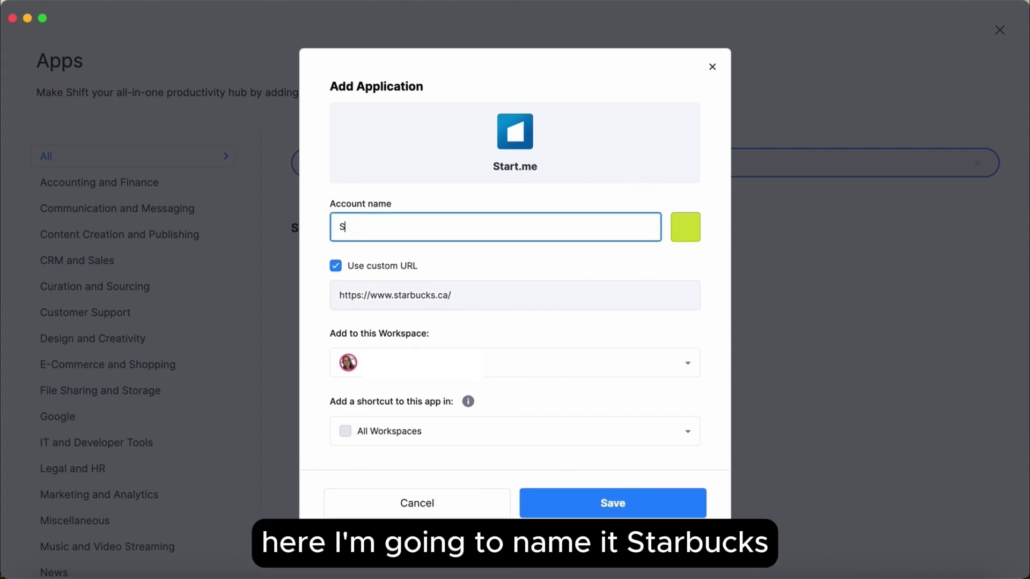
type("tarbucks")
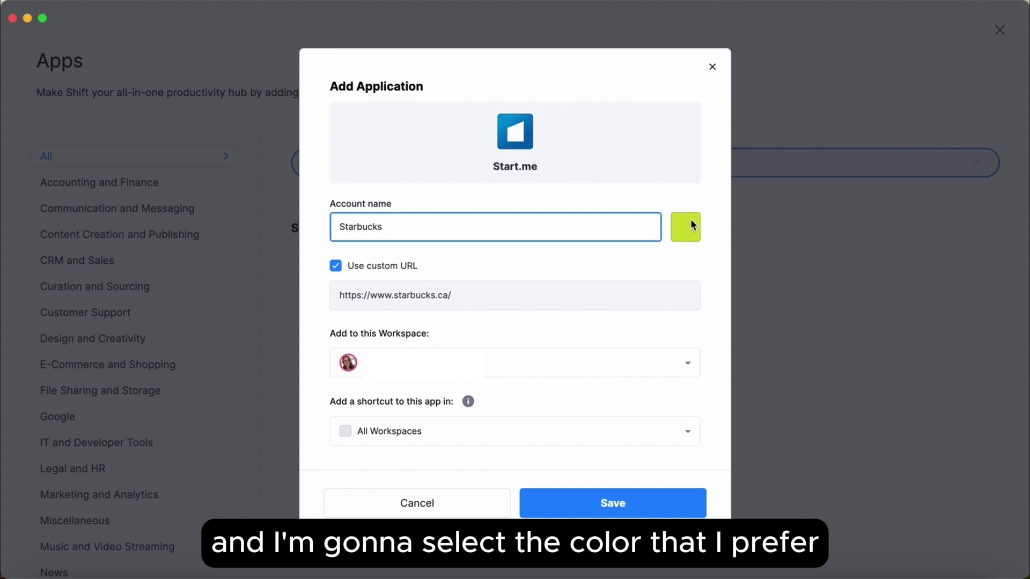
Step: Colour the app green, keep the default workspace, and save it
left_click(690, 220)
left_click(559, 205)
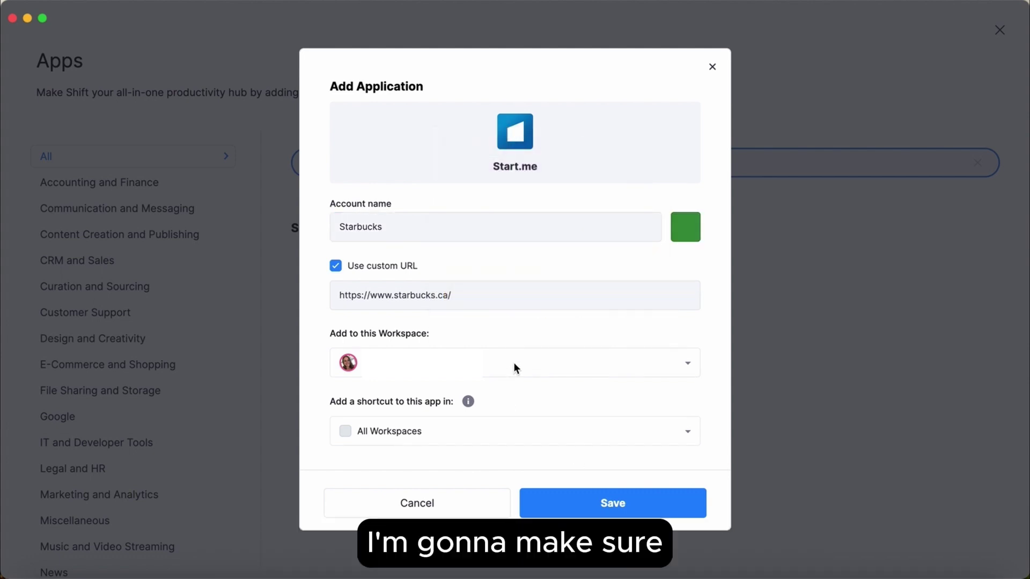
left_click(540, 371)
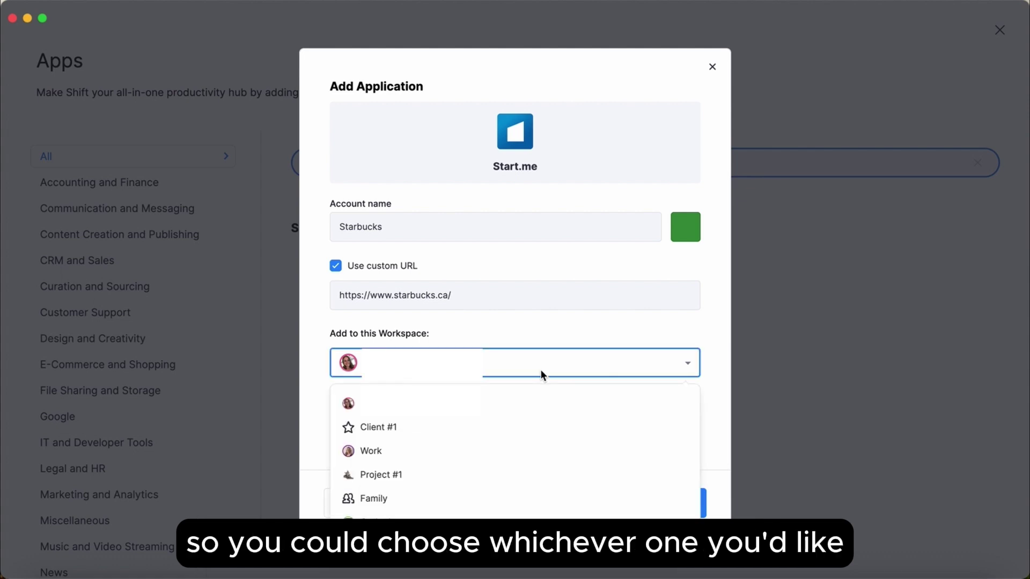
left_click(528, 331)
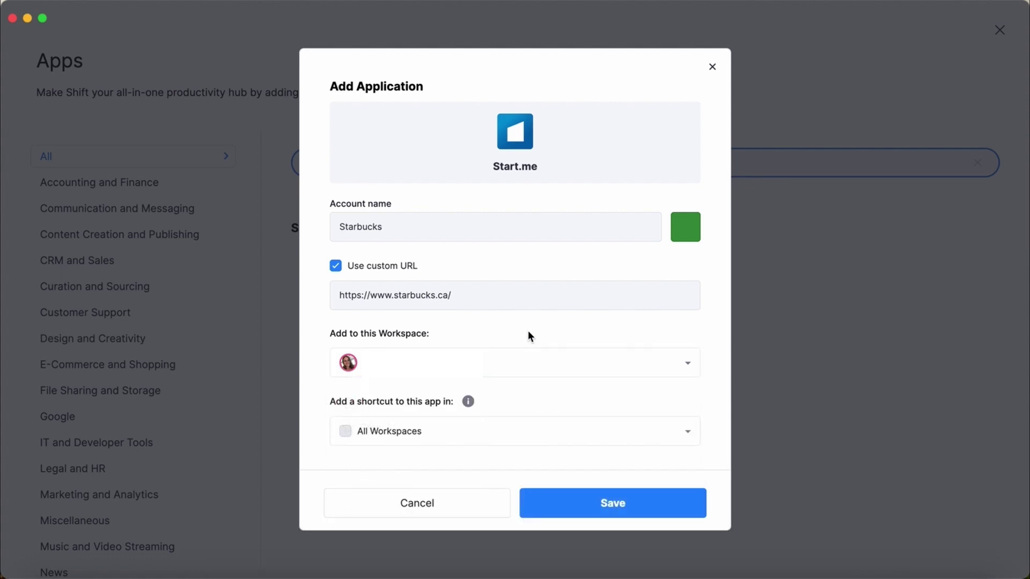
left_click(608, 512)
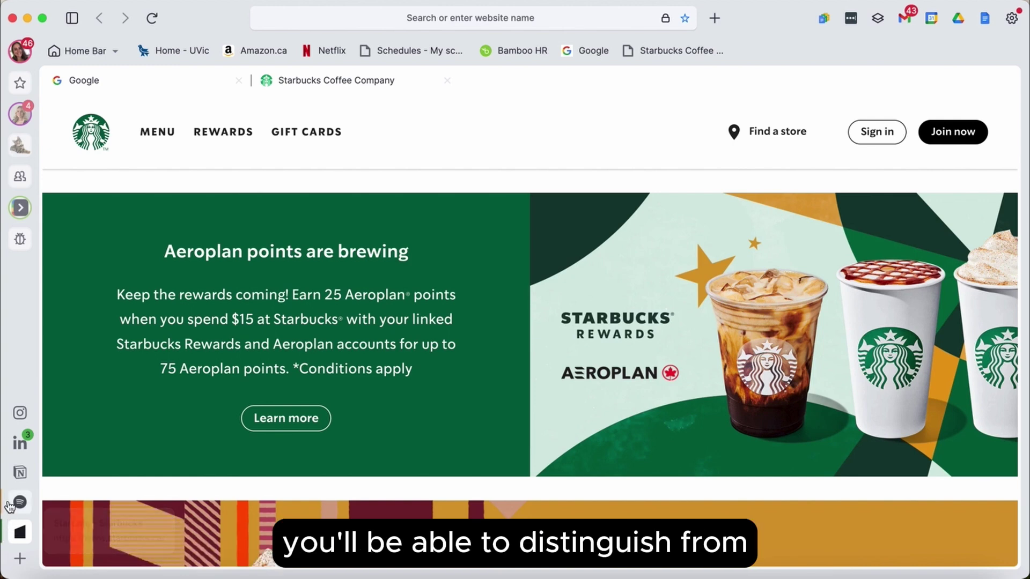
left_click(10, 502)
left_click(8, 530)
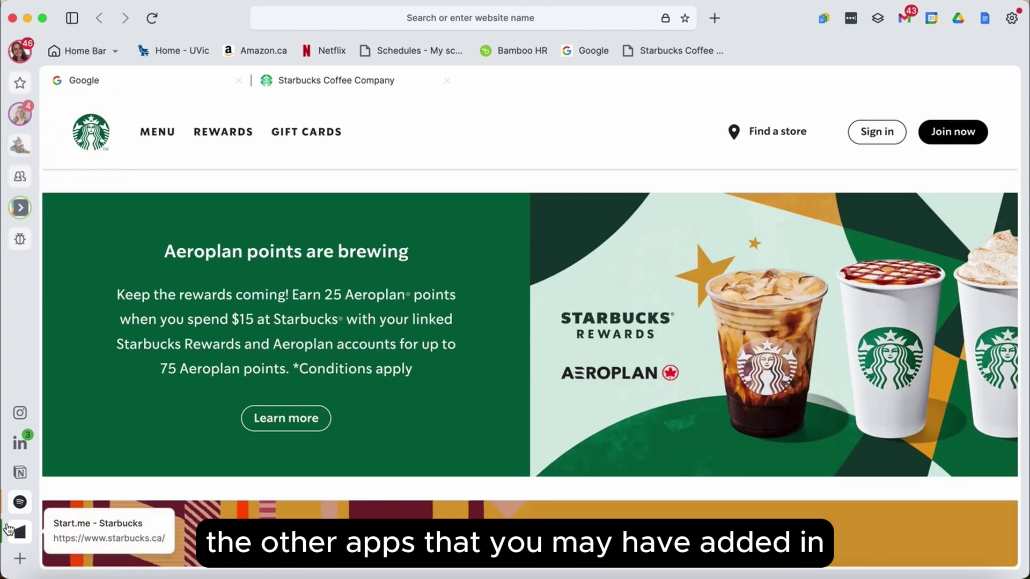
Step: Set the Sidebar size option in Settings to Expanded
left_click(1014, 18)
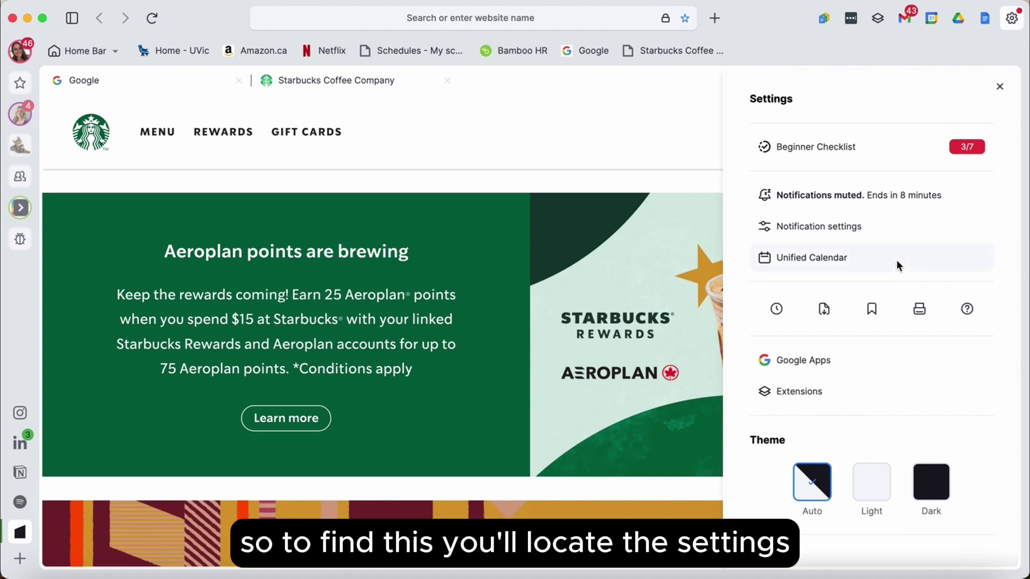
scroll(897, 259, "down", 8)
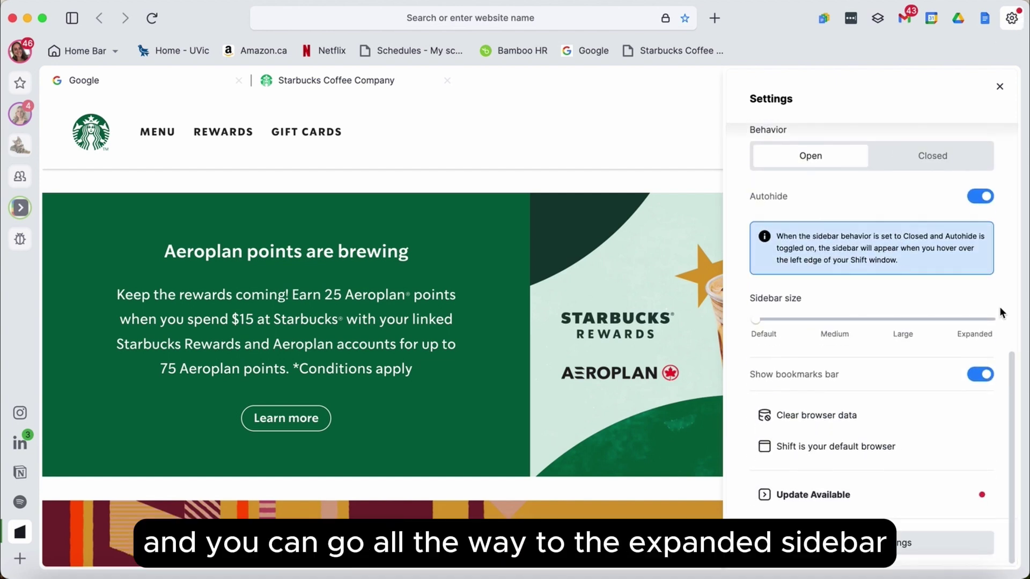
left_click(990, 321)
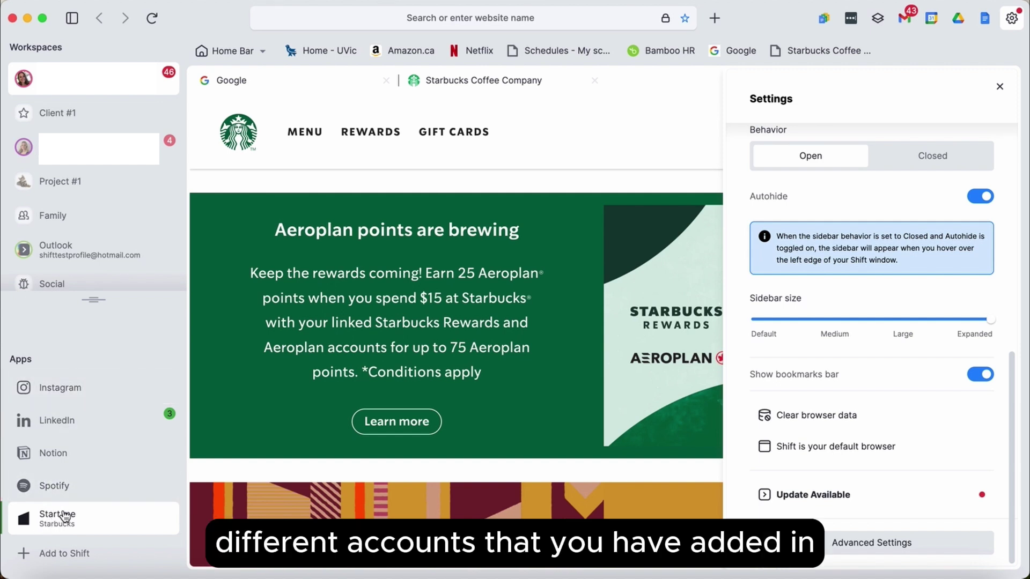
Step: Switch back to the Google tab from the sidebar
left_click(70, 387)
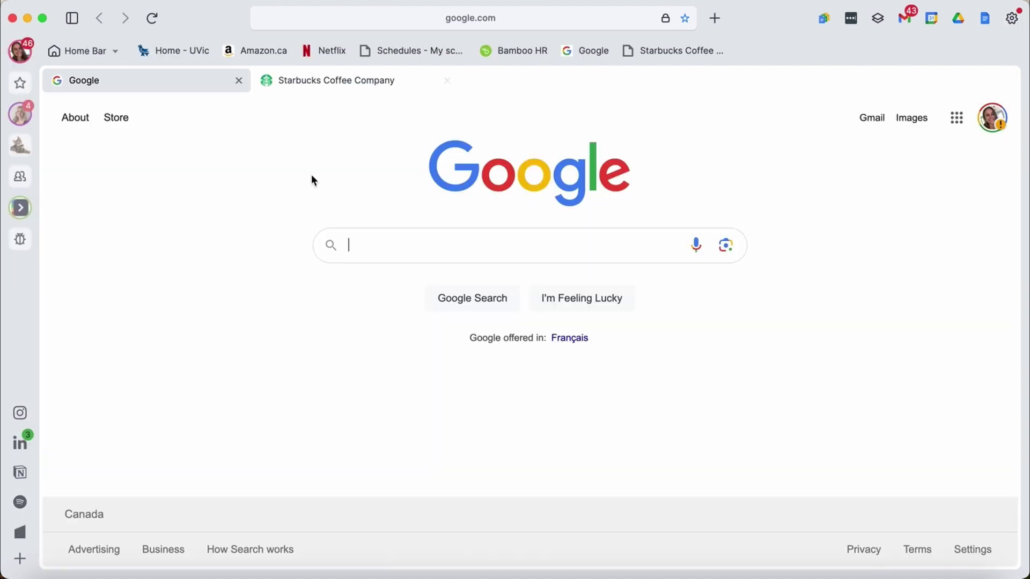